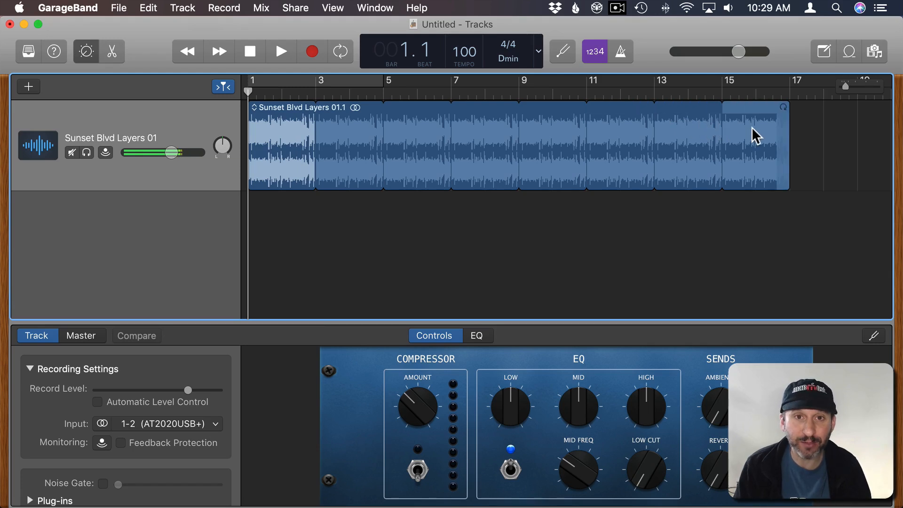
# Search the help for "fade" to locate the Create Volume Fade Out on Main Output command.
pyautogui.click(146, 8)
pyautogui.click(352, 8)
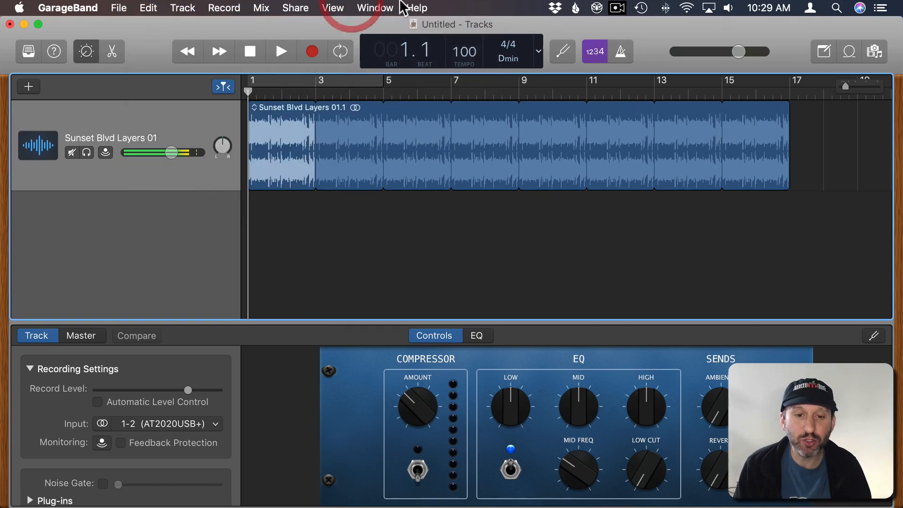
pyautogui.click(408, 7)
pyautogui.write('fade')
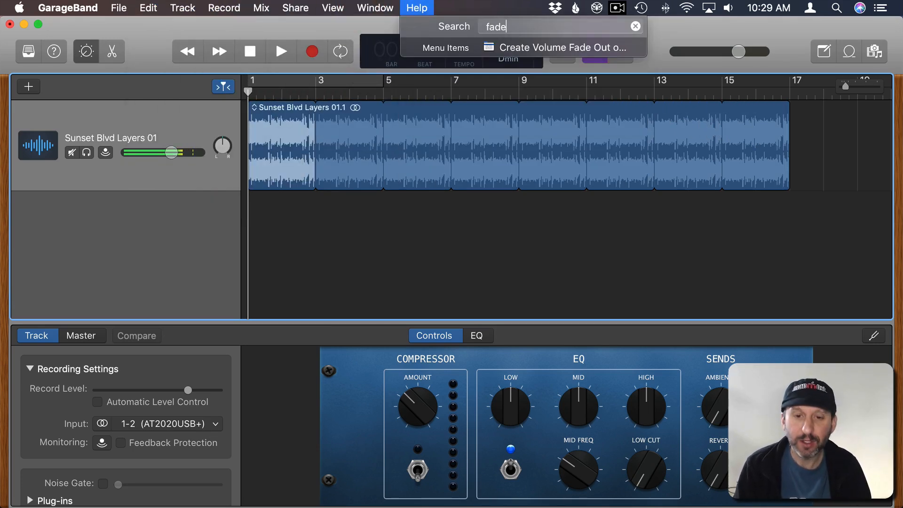
pyautogui.moveTo(526, 40)
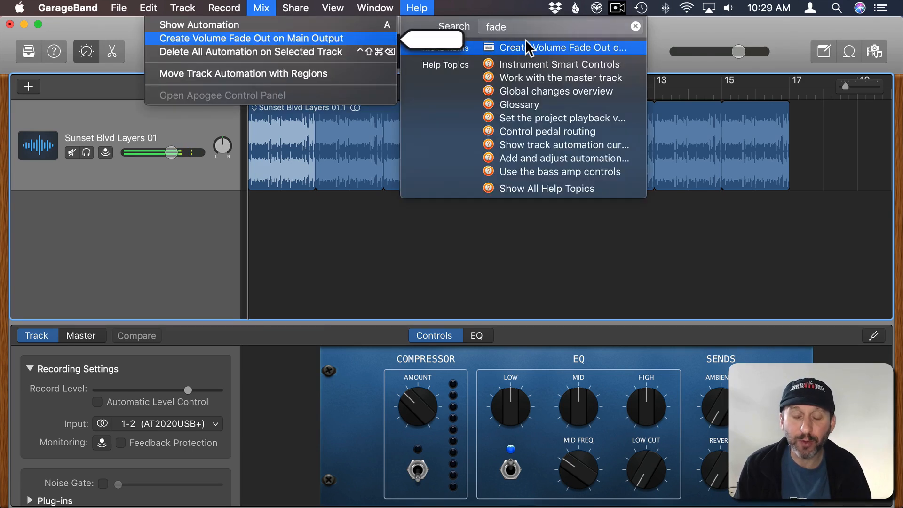
pyautogui.click(329, 229)
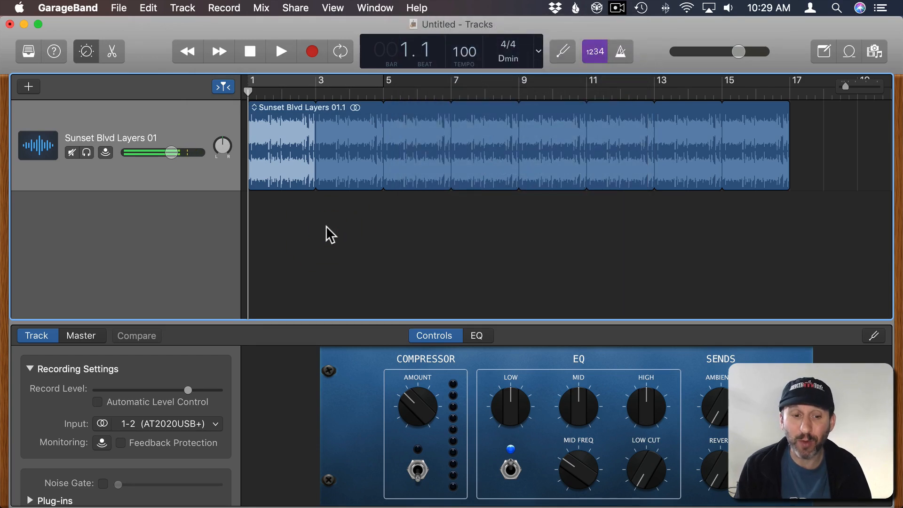
# Show automation for the Sunset Blvd Layers 01 track and keep Volume as its automation parameter.
pyautogui.click(260, 7)
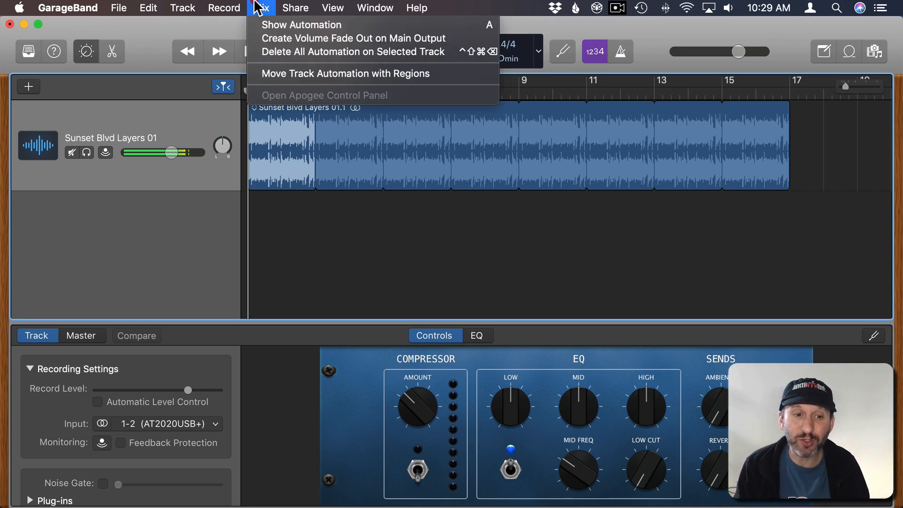
pyautogui.click(273, 25)
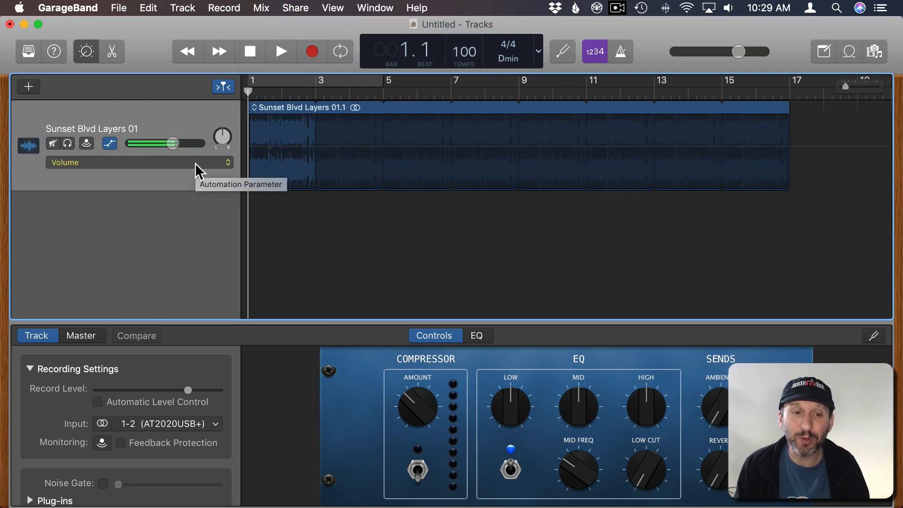
pyautogui.click(120, 163)
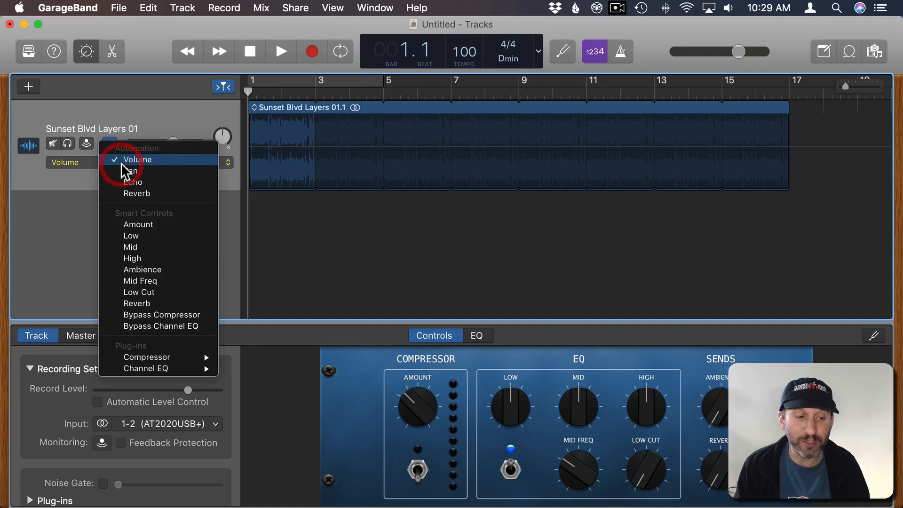
pyautogui.click(70, 178)
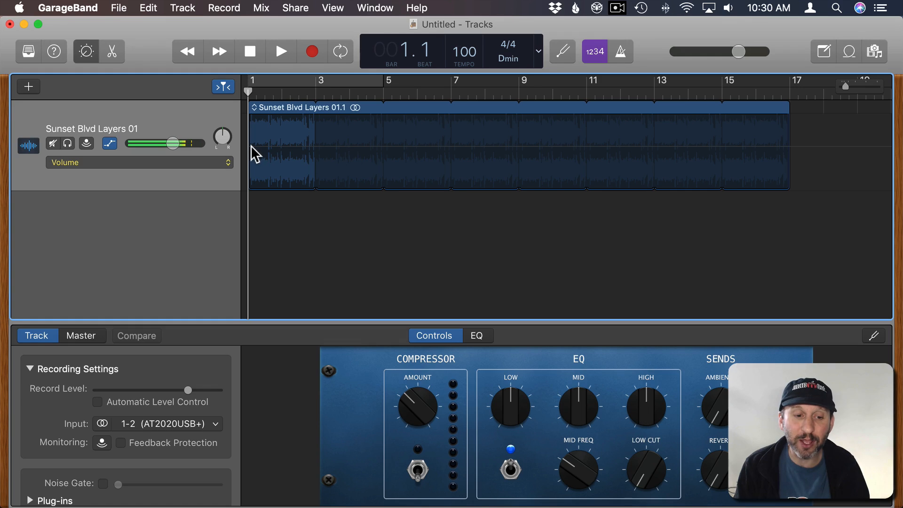
pyautogui.press('a')
pyautogui.moveTo(366, 144); pyautogui.dragTo(366, 173)
pyautogui.press('super+z')
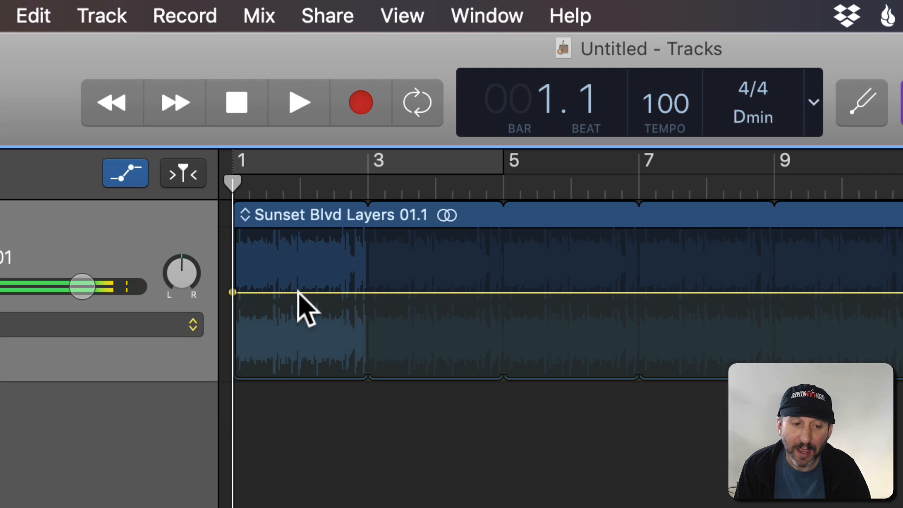
# Create a fade-in on the Sunset Blvd Layers 01 volume curve from silence at bar 1 to about bar 2, and play it.
pyautogui.click(298, 293)
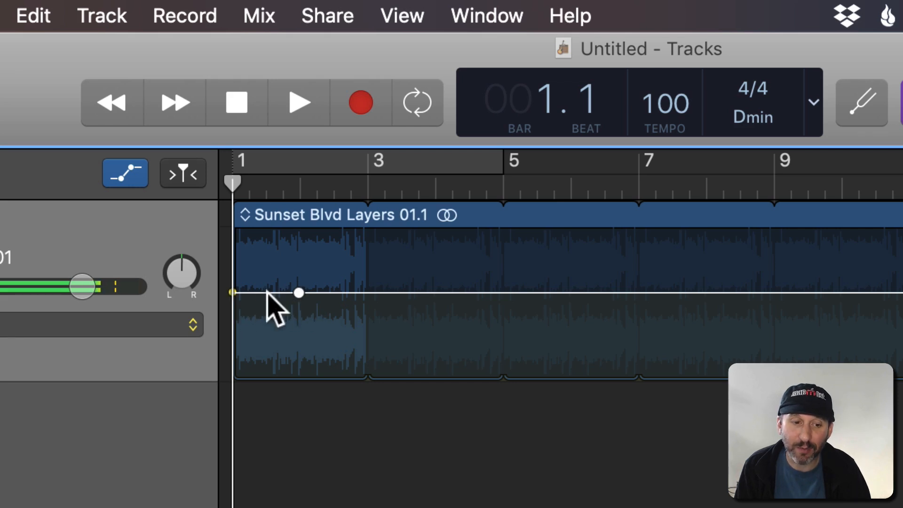
pyautogui.moveTo(232, 292); pyautogui.dragTo(233, 378)
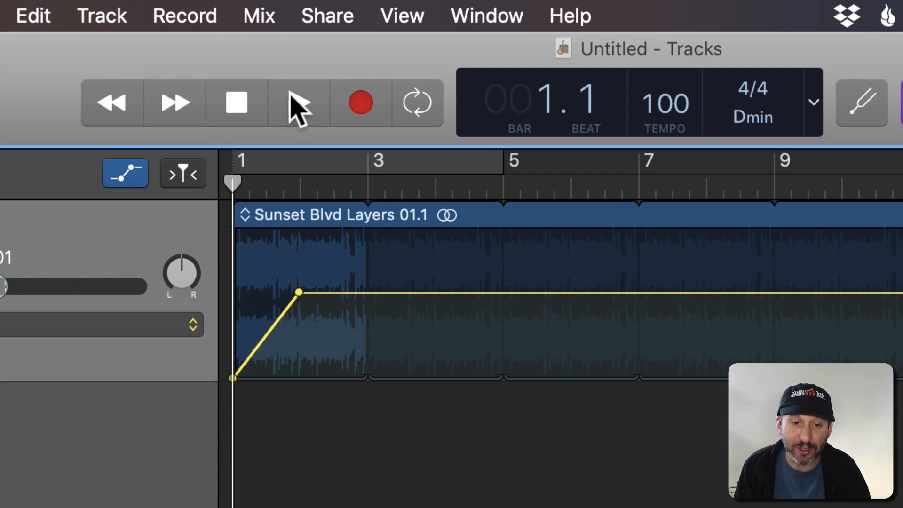
pyautogui.click(298, 106)
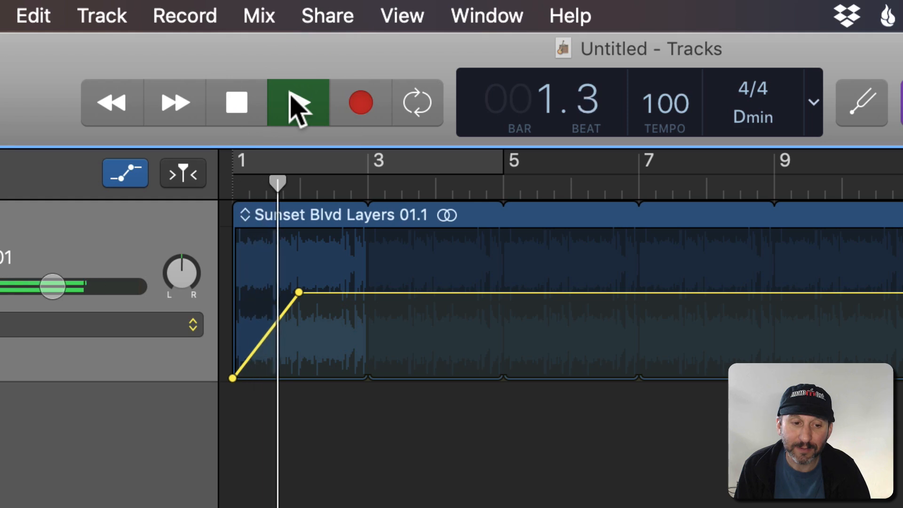
pyautogui.click(237, 102)
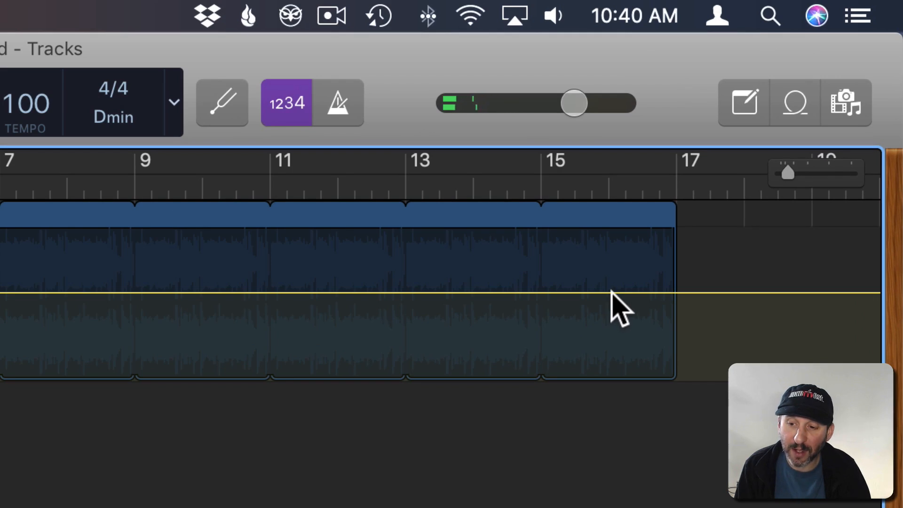
# Create a fade-out on the Sunset Blvd Layers 01 volume curve from about bar 16 down to silence at bar 17.
pyautogui.click(614, 293)
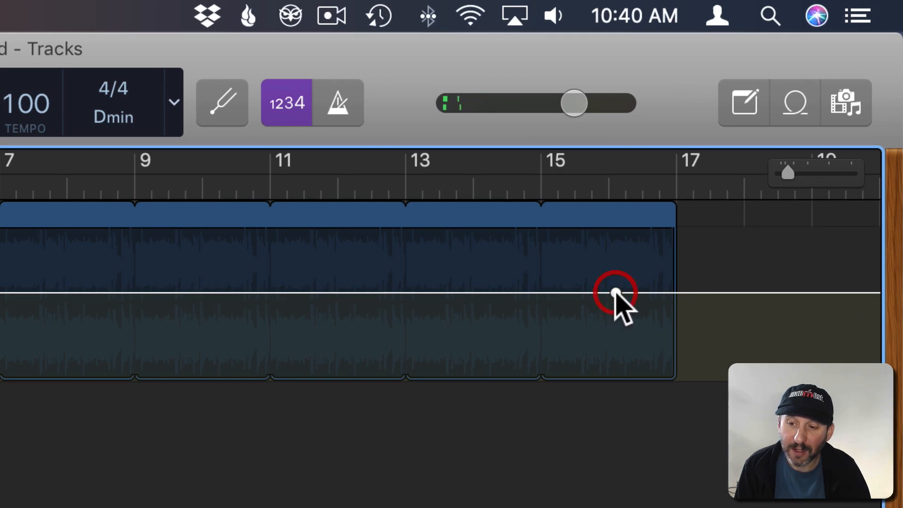
pyautogui.click(675, 293)
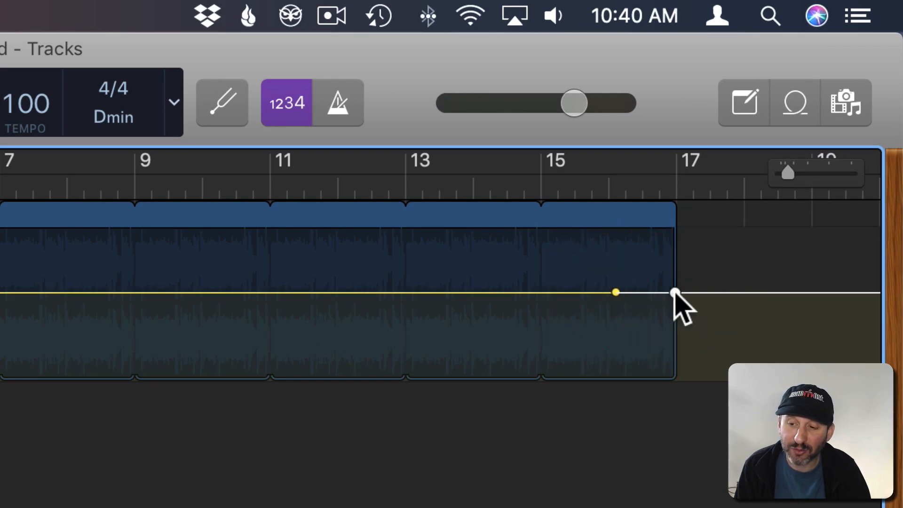
pyautogui.moveTo(675, 293); pyautogui.dragTo(675, 378)
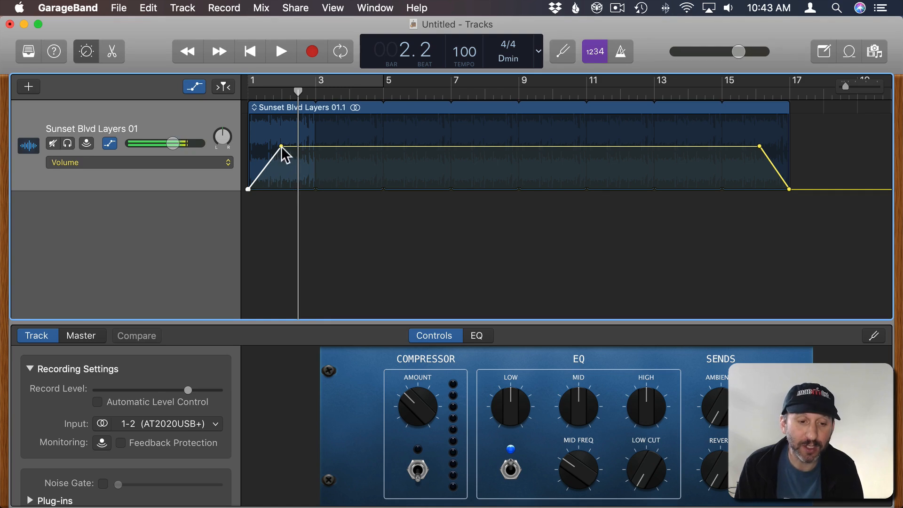
# Delete the fade-in and fade-out points from the Sunset Blvd Layers 01 volume curve.
pyautogui.press('Delete')
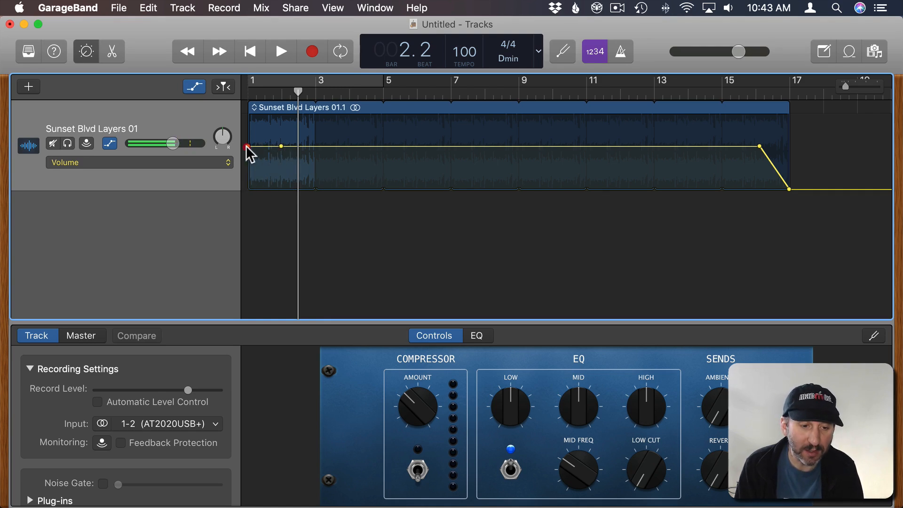
pyautogui.click(281, 146)
pyautogui.press('Delete')
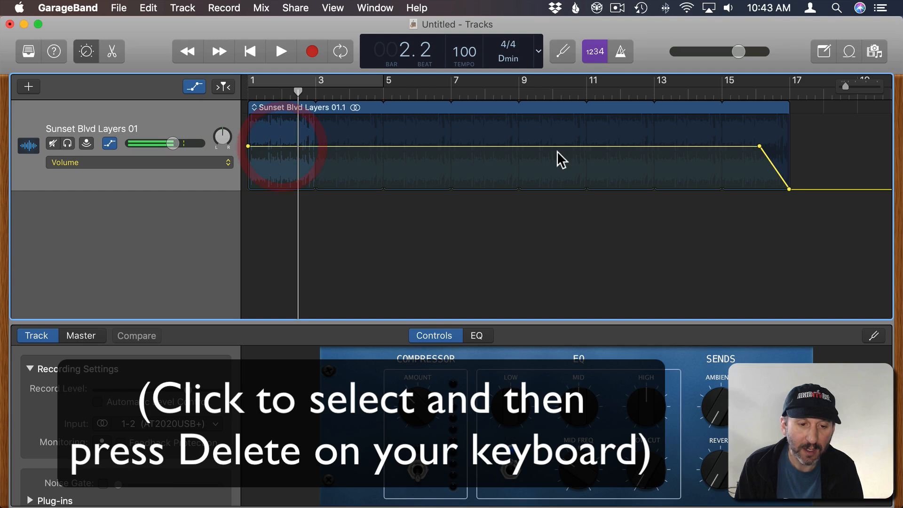
pyautogui.click(760, 147)
pyautogui.press('Delete')
pyautogui.click(789, 189)
pyautogui.press('Delete')
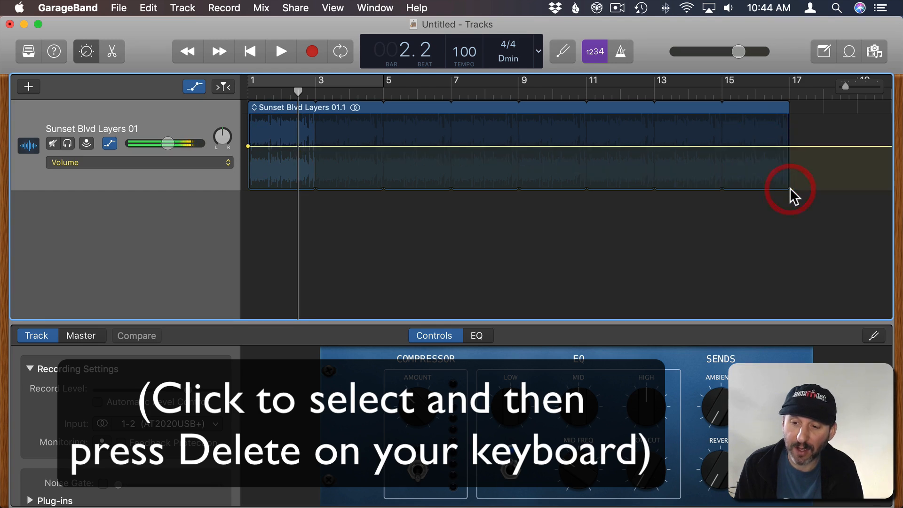
# Lower the entire Sunset Blvd Layers 01 volume line to about -4.7 dB and turn off that track's automation.
pyautogui.moveTo(492, 147); pyautogui.dragTo(492, 151)
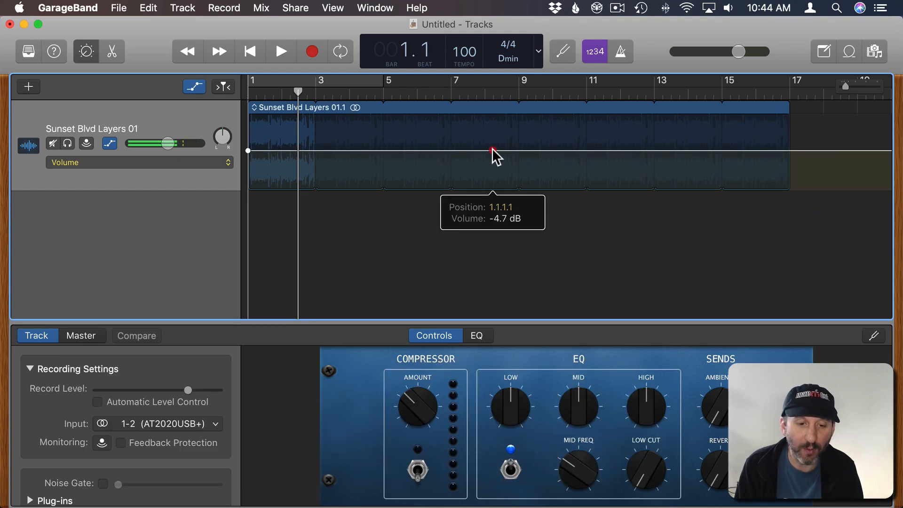
pyautogui.click(109, 143)
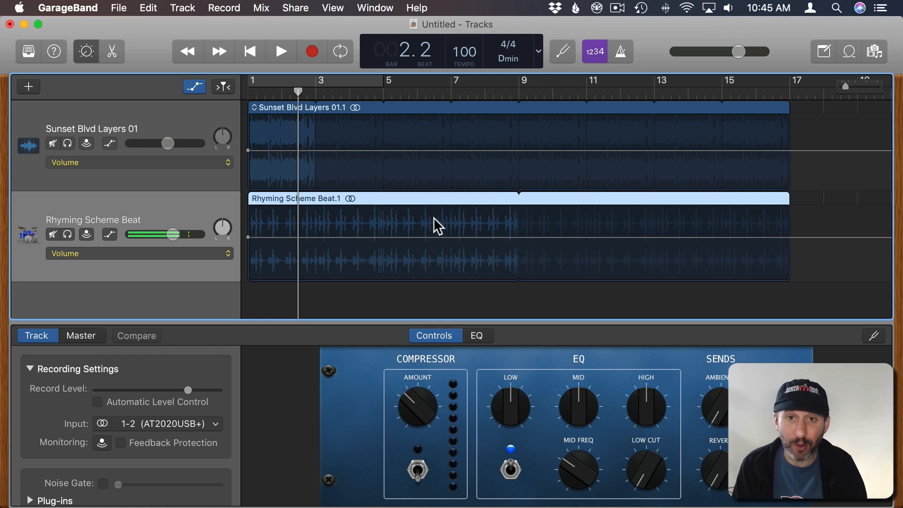
# Show the master track with automation visible and set its automation parameter to Volume.
pyautogui.click(183, 8)
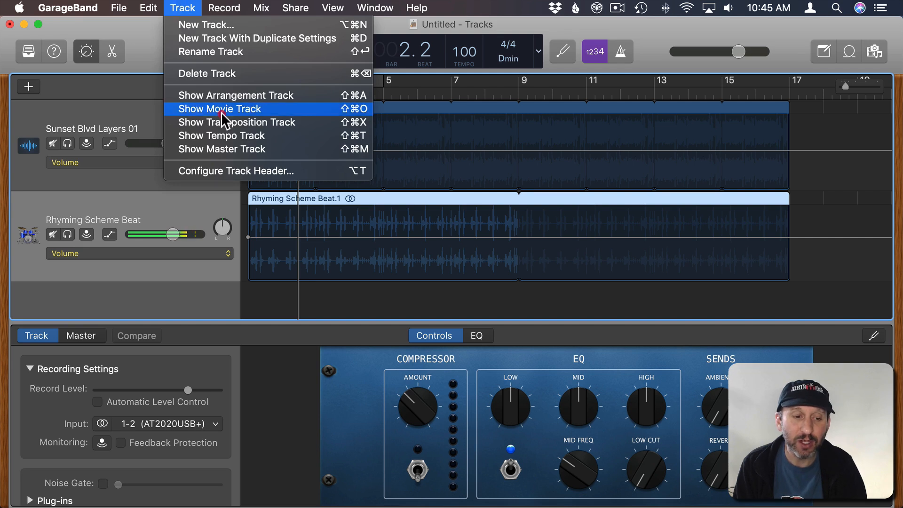
pyautogui.click(222, 147)
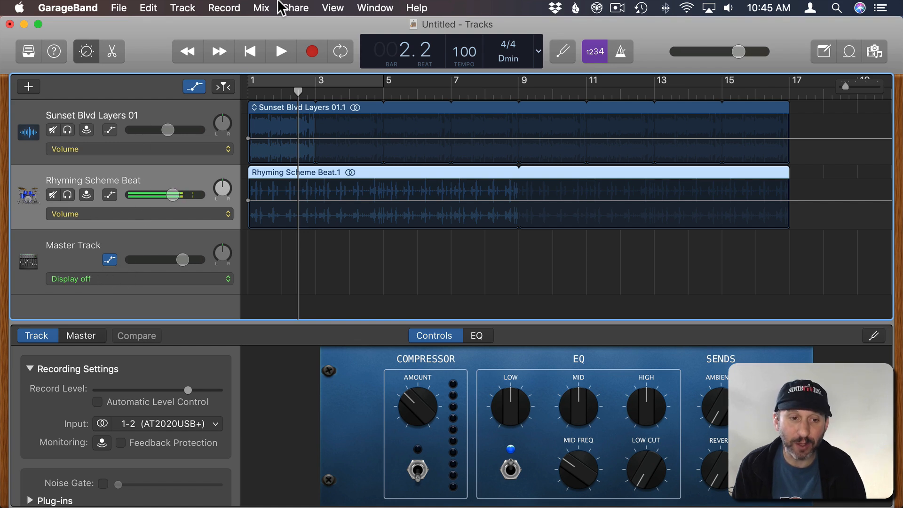
pyautogui.click(261, 8)
pyautogui.click(264, 23)
pyautogui.click(262, 8)
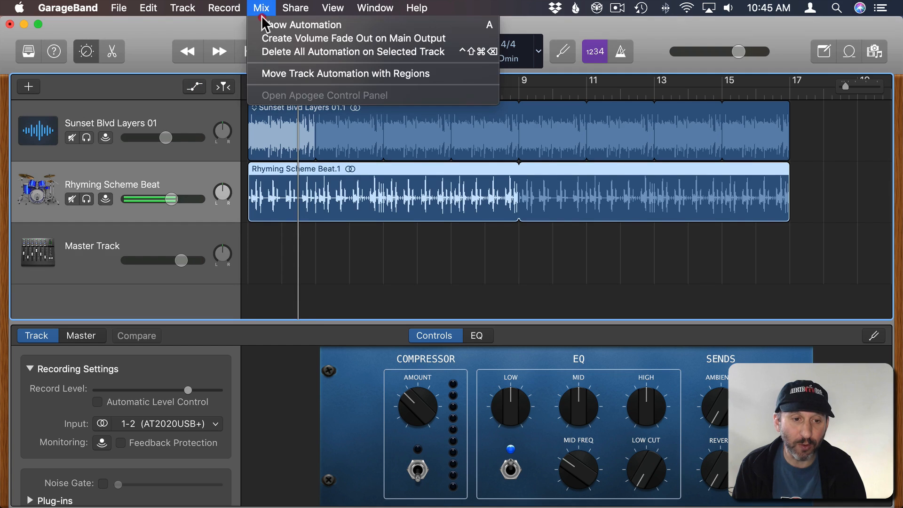
pyautogui.click(263, 24)
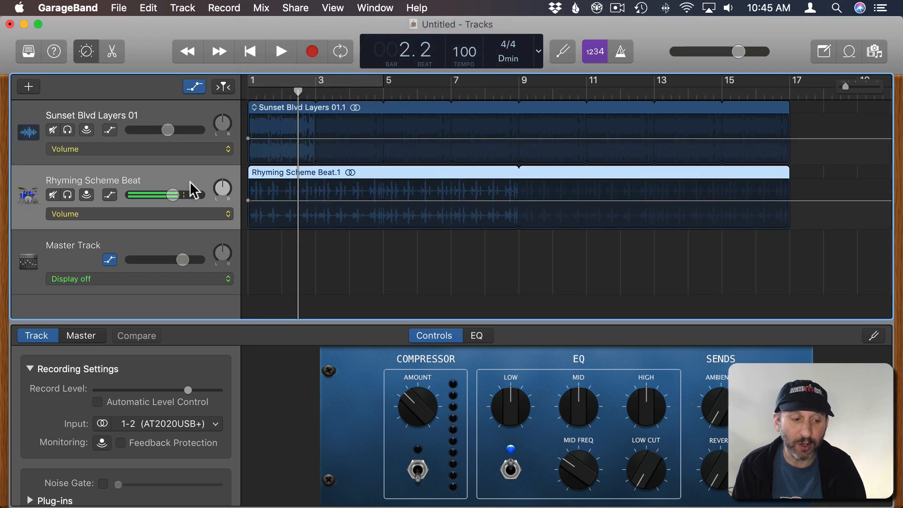
pyautogui.click(90, 277)
pyautogui.click(113, 292)
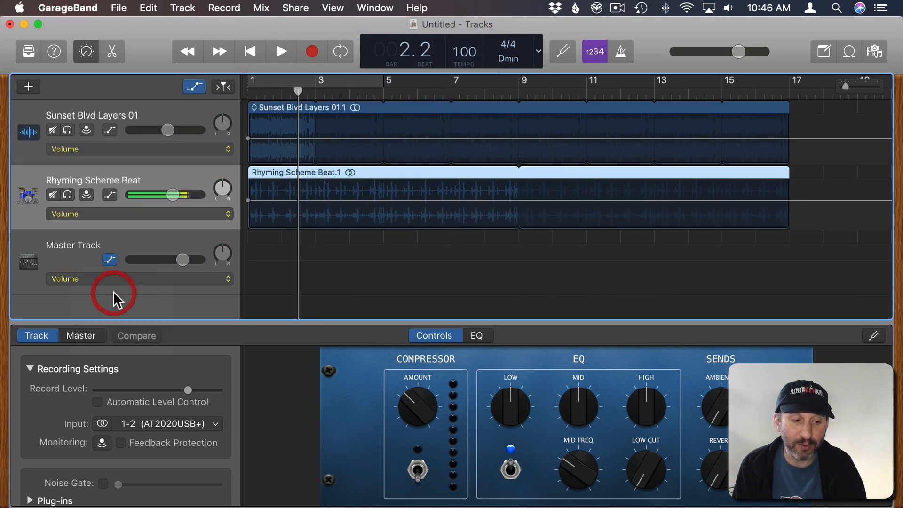
# Add a master volume fade-in ending just before bar 2 and a fade-out from bar 16 to 17, and play from bar 1.
pyautogui.click(276, 260)
pyautogui.click(277, 260)
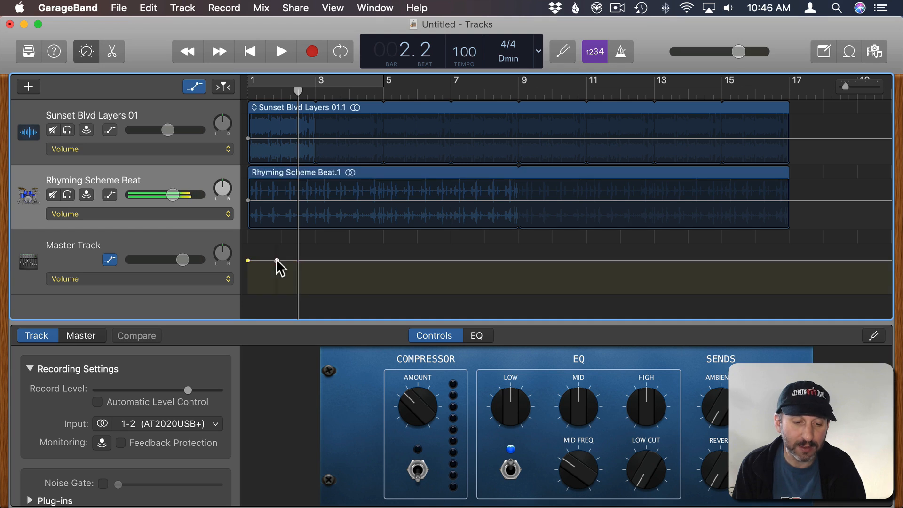
pyautogui.moveTo(248, 260); pyautogui.dragTo(247, 314)
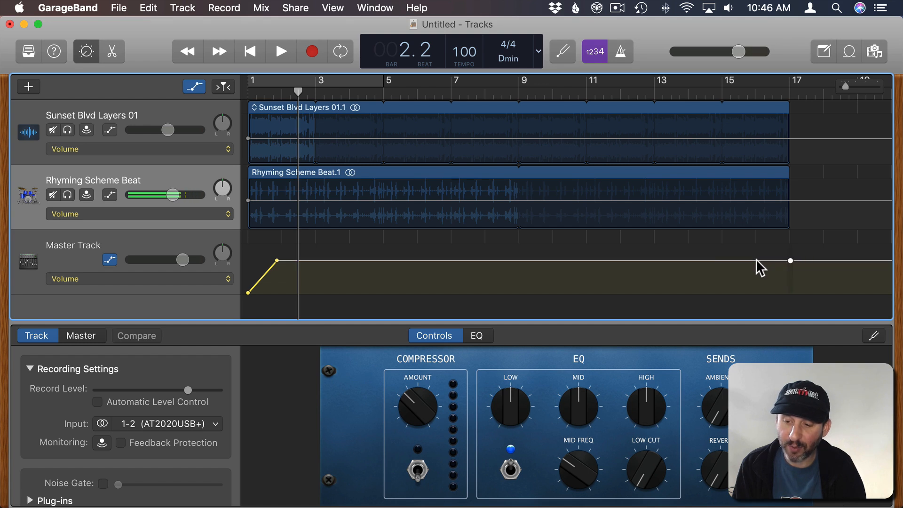
pyautogui.moveTo(791, 260); pyautogui.dragTo(791, 293)
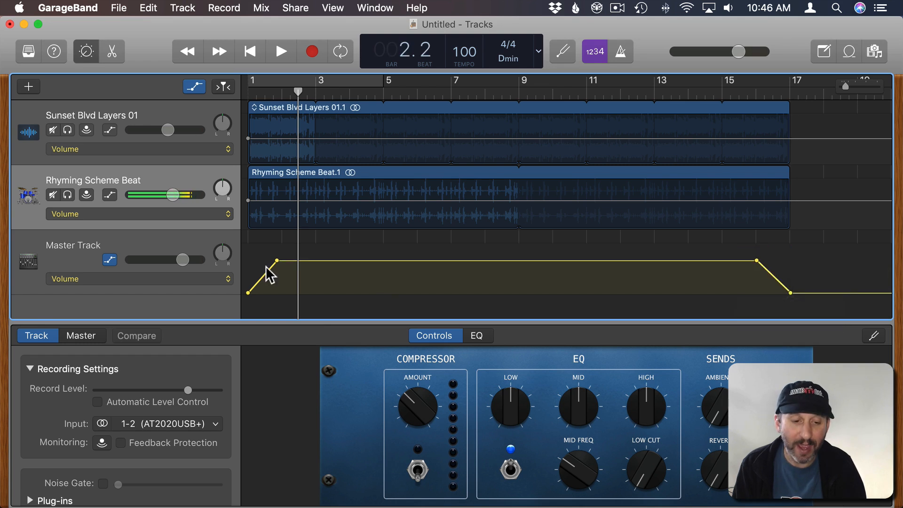
pyautogui.moveTo(298, 96); pyautogui.dragTo(243, 93)
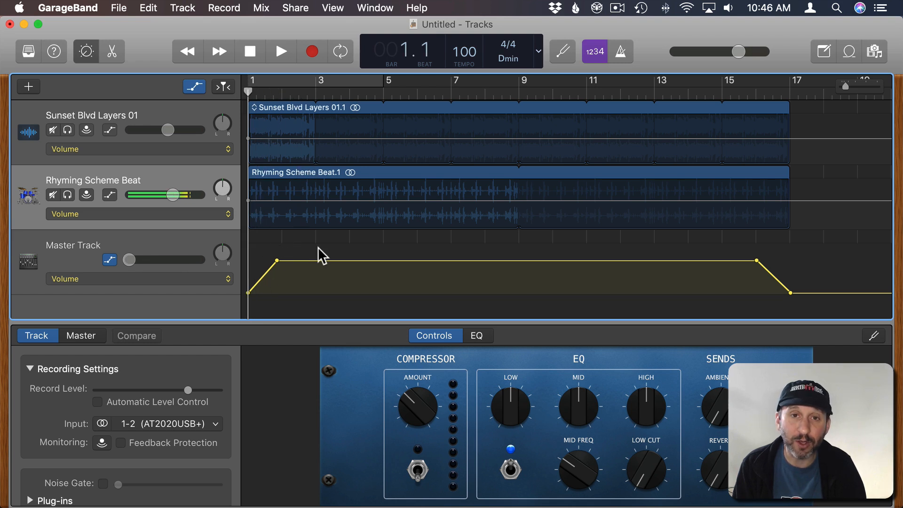
pyautogui.click(281, 49)
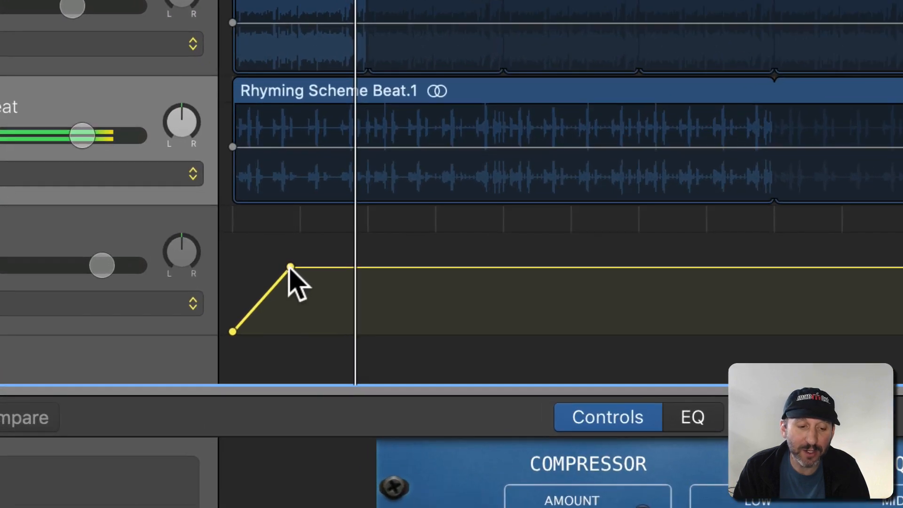
# Round off the master track's fade-in with extra volume points, ending it at 0 dB around bar 2, beat 3.
pyautogui.click(264, 298)
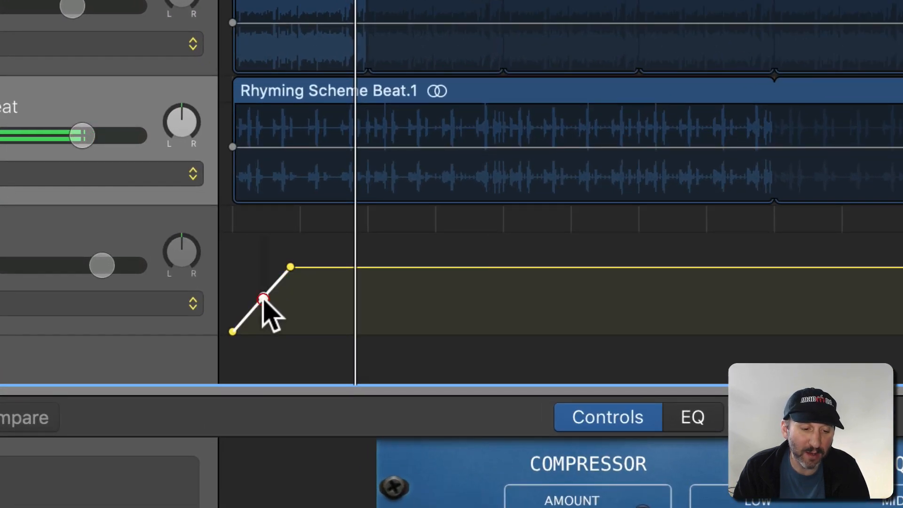
pyautogui.click(323, 267)
pyautogui.moveTo(291, 267); pyautogui.dragTo(264, 302)
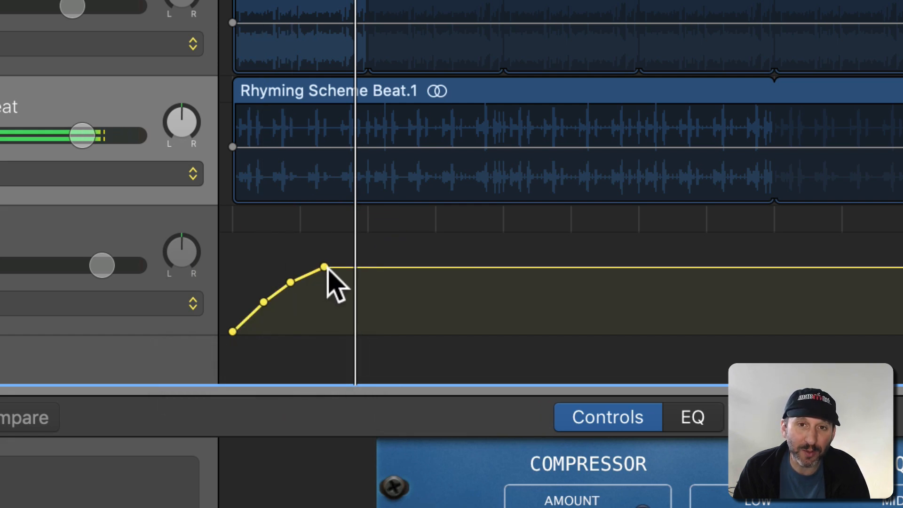
pyautogui.click(324, 267)
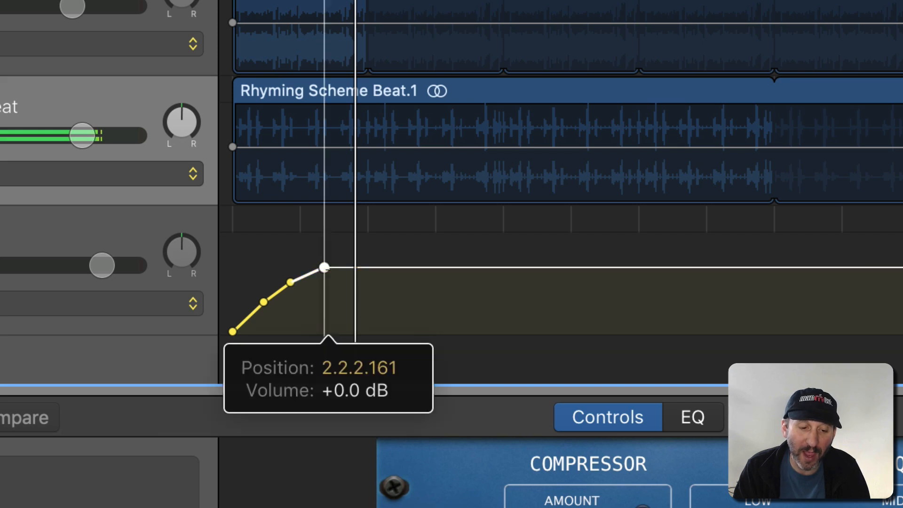
pyautogui.moveTo(324, 268); pyautogui.dragTo(348, 267)
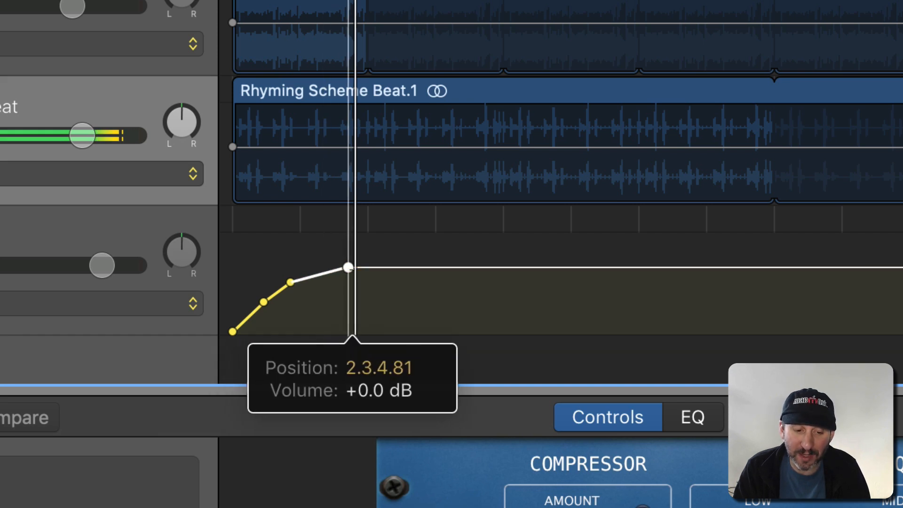
pyautogui.moveTo(289, 282); pyautogui.dragTo(269, 303)
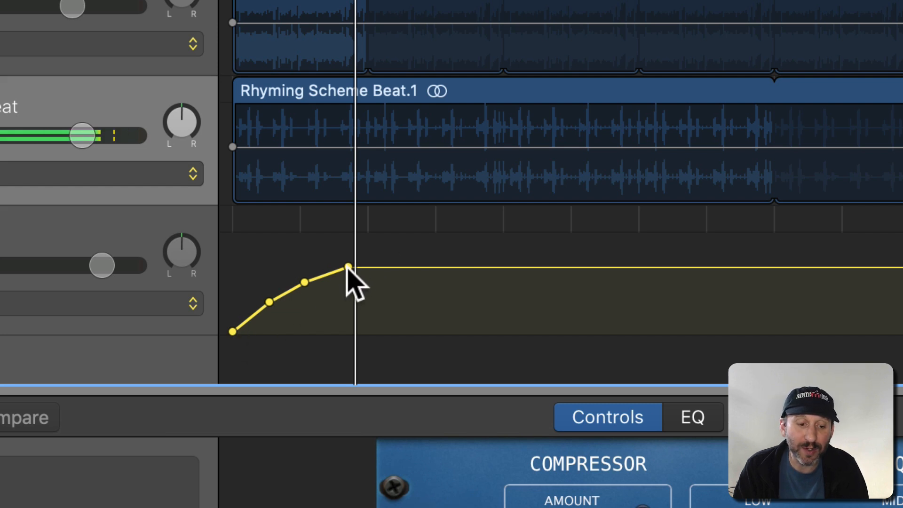
# Draw a freehand wavy volume curve on the master track from the fade-in's start to about bar 7.
pyautogui.click(251, 316)
pyautogui.moveTo(251, 316)
pyautogui.mouseDown()
pyautogui.moveTo(343, 277)
pyautogui.moveTo(452, 288)
pyautogui.moveTo(511, 266)
pyautogui.moveTo(608, 291)
pyautogui.moveTo(668, 271)
pyautogui.mouseUp()
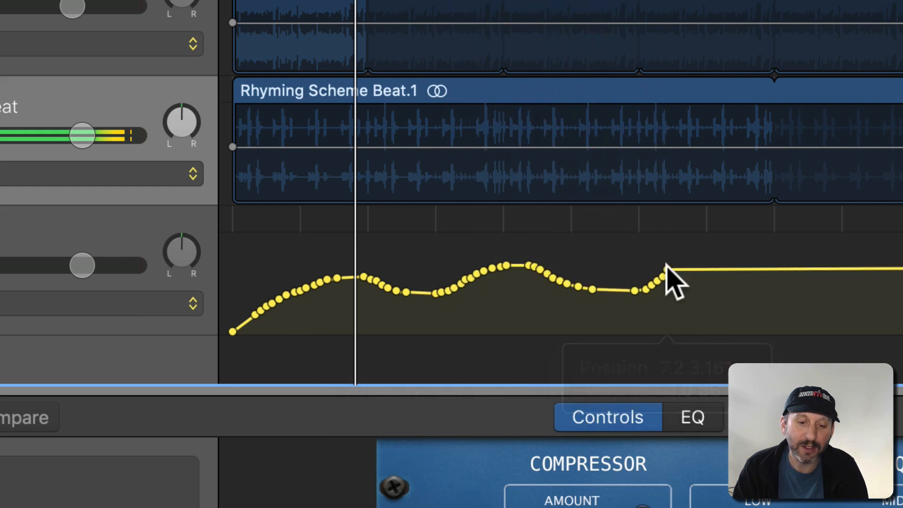